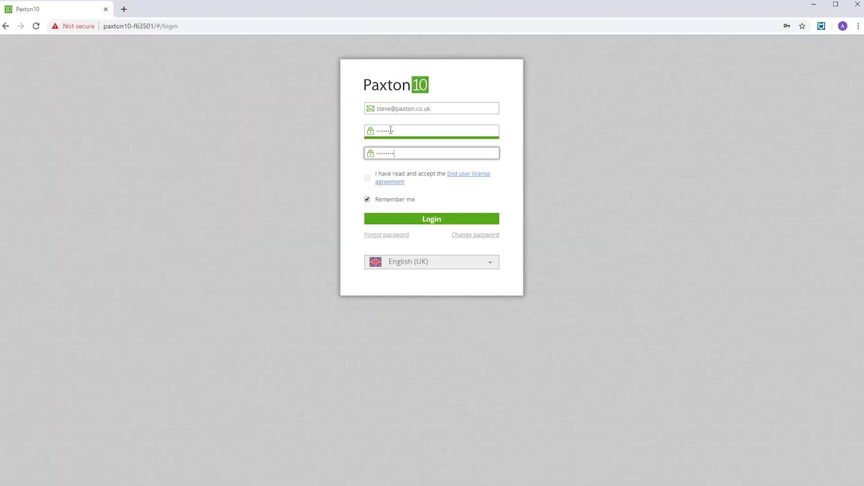
Open the end user license agreement on the login form and accept it.
{"action": "left_click", "coordinate": [368, 180]}
{"action": "scroll", "coordinate": [412, 256], "scroll_direction": "down", "scroll_amount": 5}
{"action": "scroll", "coordinate": [412, 257], "scroll_direction": "down", "scroll_amount": 5}
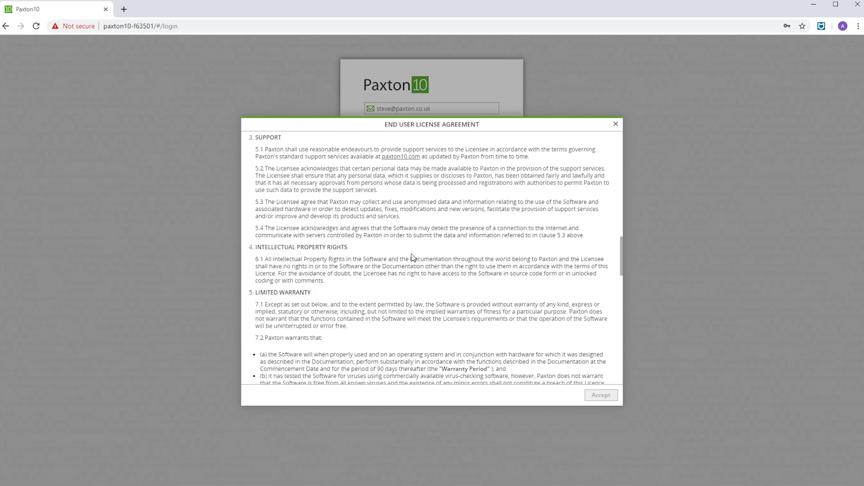
{"action": "scroll", "coordinate": [411, 257], "scroll_direction": "down", "scroll_amount": 5}
{"action": "scroll", "coordinate": [414, 257], "scroll_direction": "down", "scroll_amount": 5}
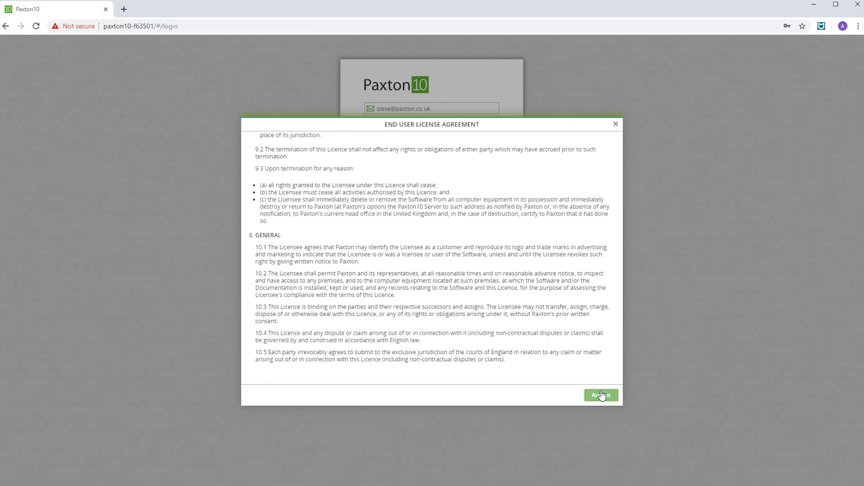
{"action": "left_click", "coordinate": [602, 395]}
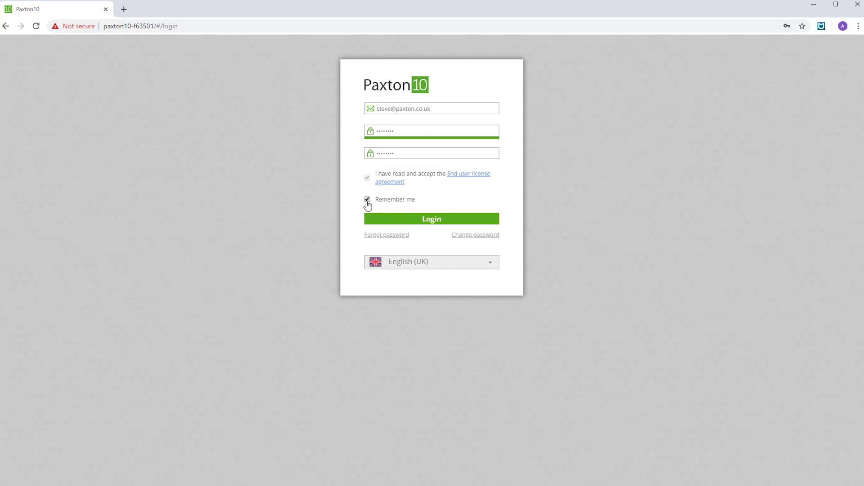
Log in, dismiss the help tour, view List All Users, then return to the home dashboard.
{"action": "left_click", "coordinate": [410, 218]}
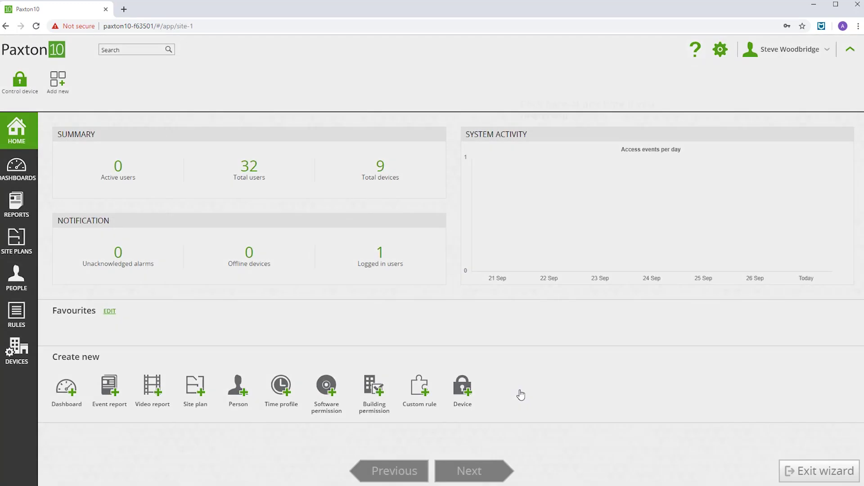
{"action": "left_click", "coordinate": [815, 472]}
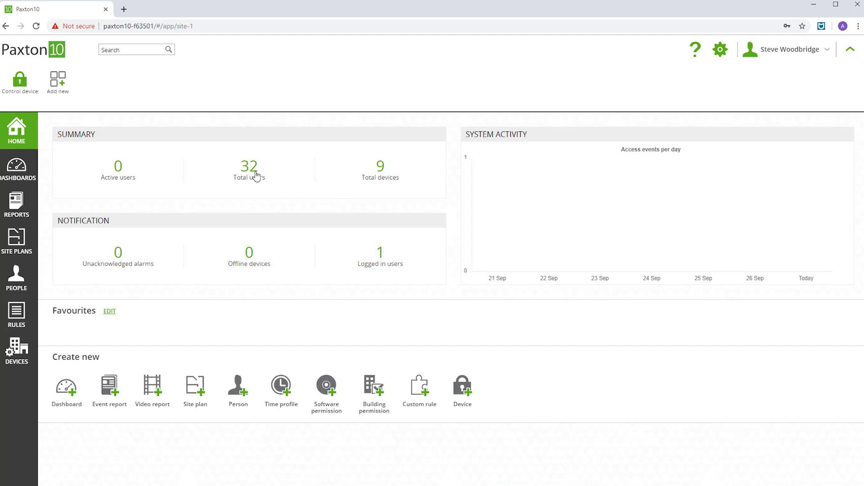
{"action": "left_click", "coordinate": [249, 171]}
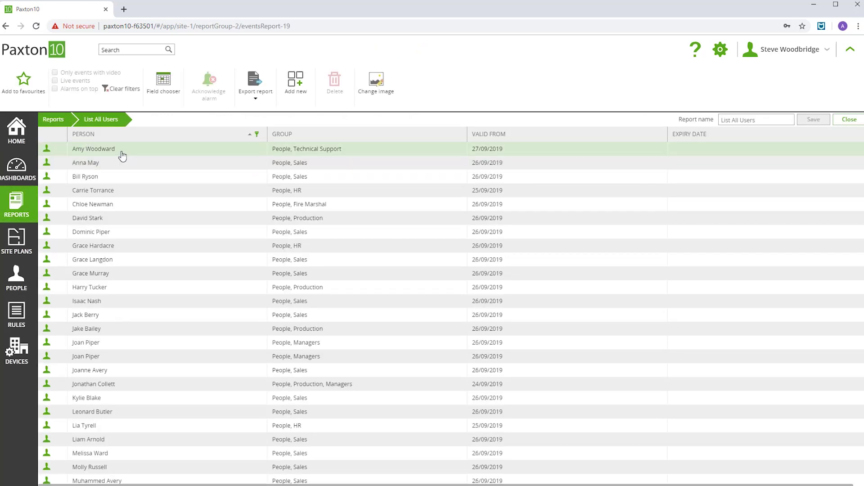
{"action": "left_click", "coordinate": [20, 138]}
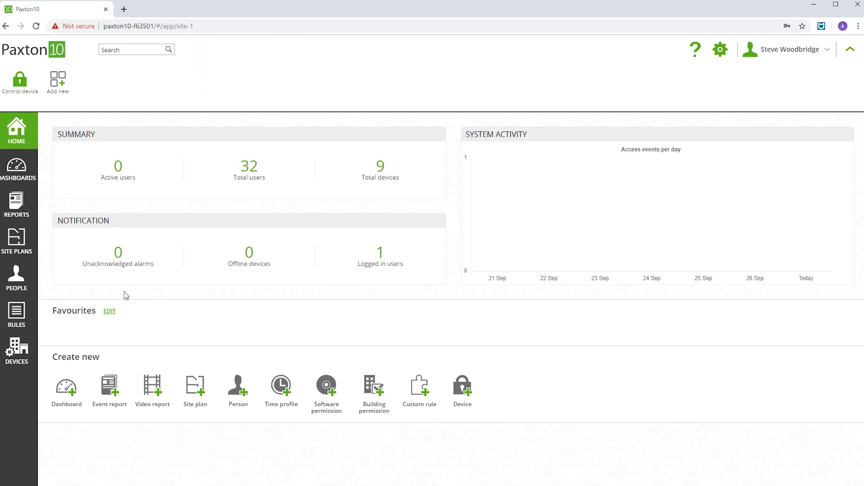
Add the All Events Today report from Reports as a favourite shortcut.
{"action": "left_click", "coordinate": [109, 312]}
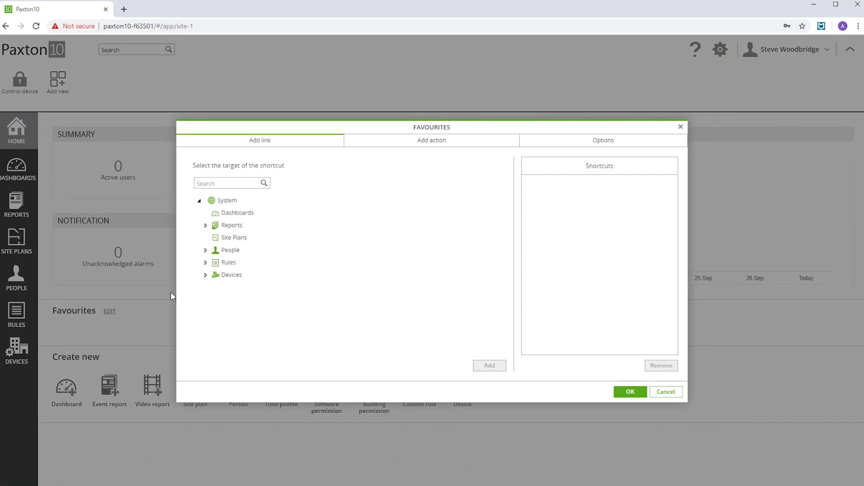
{"action": "left_click", "coordinate": [206, 226]}
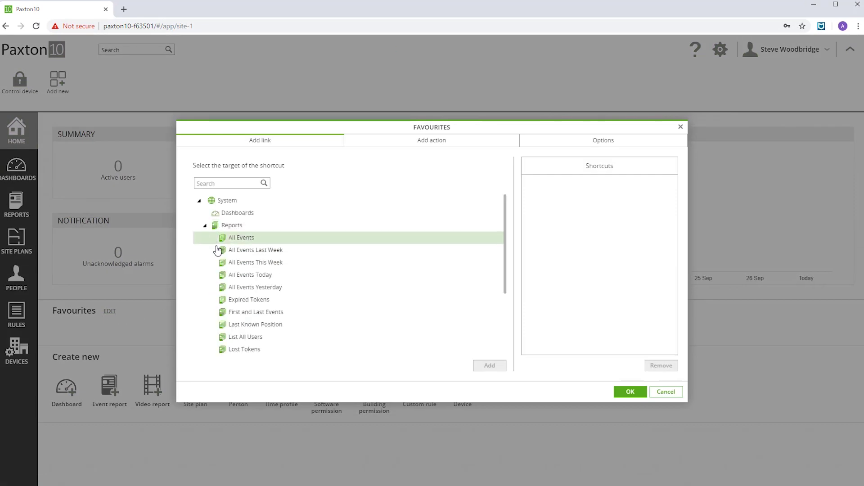
{"action": "left_click", "coordinate": [231, 276]}
{"action": "left_click", "coordinate": [489, 366]}
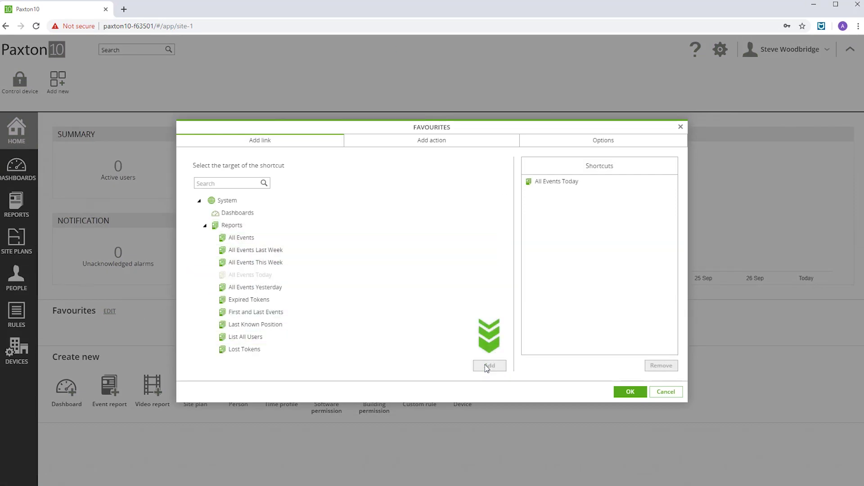
Add the Front Door device from Common Areas as a favourite action.
{"action": "left_click", "coordinate": [434, 144]}
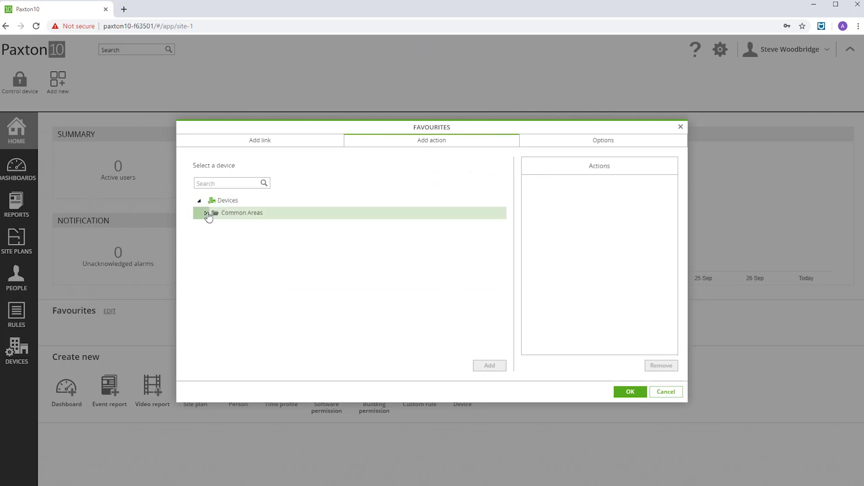
{"action": "left_click", "coordinate": [207, 214]}
{"action": "left_click", "coordinate": [232, 230]}
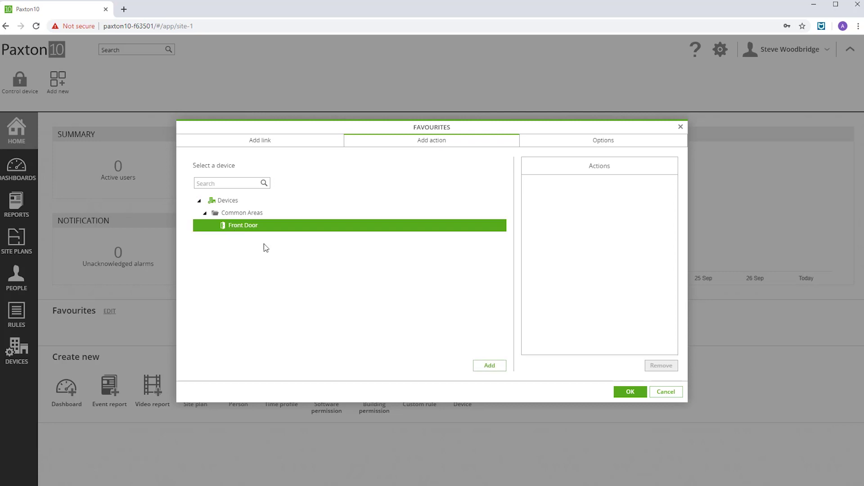
{"action": "left_click", "coordinate": [488, 368]}
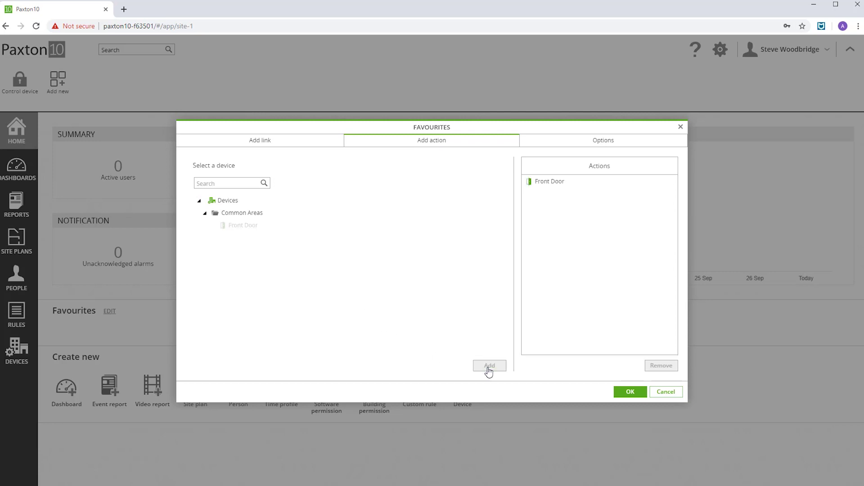
Confirm the favourites to the home page and go to the People groups.
{"action": "left_click", "coordinate": [628, 392]}
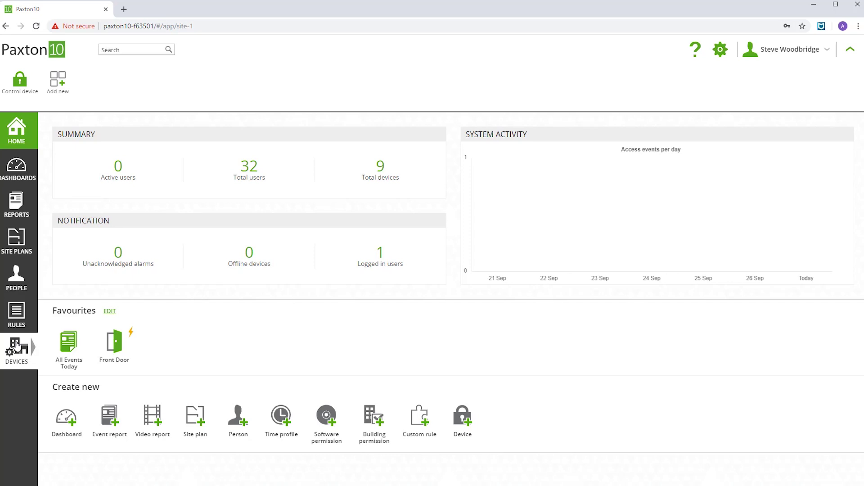
{"action": "left_click", "coordinate": [17, 284]}
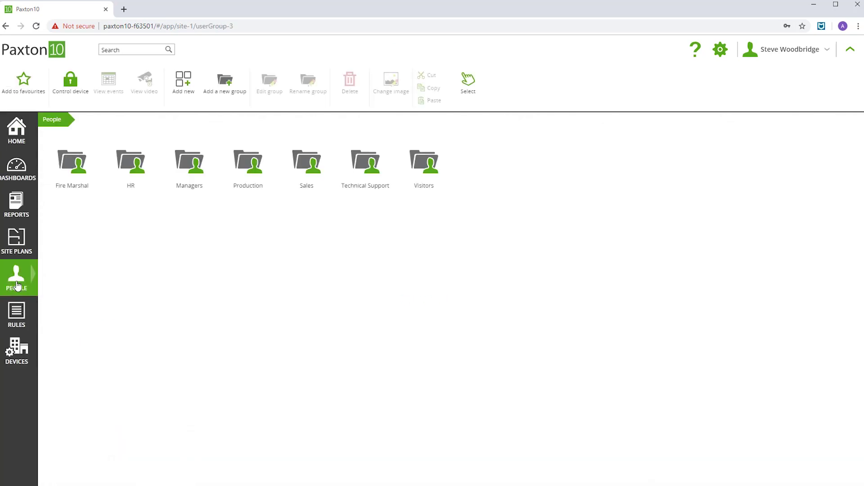
View the HR group's three members, then return to the home dashboard.
{"action": "double_click", "coordinate": [148, 171]}
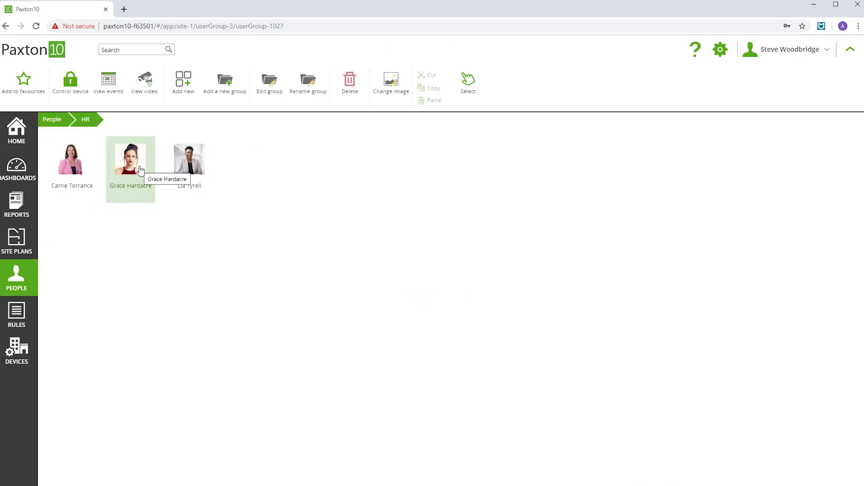
{"action": "left_click", "coordinate": [17, 139]}
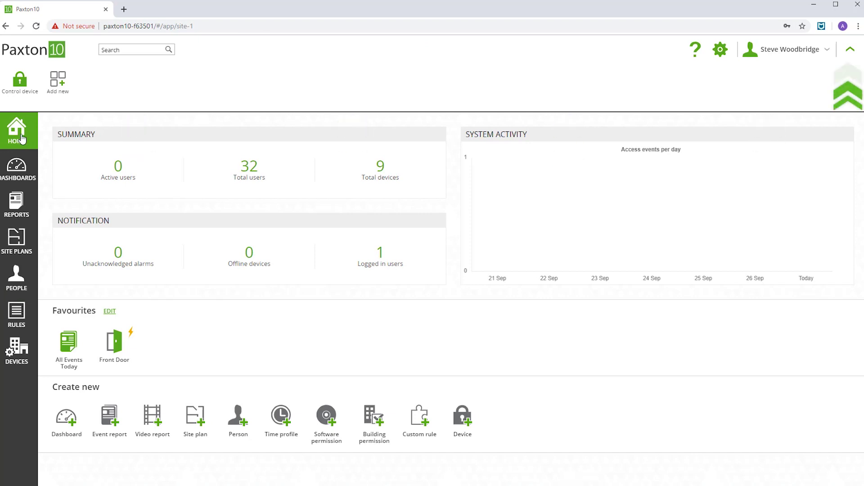
{"action": "left_click", "coordinate": [850, 52]}
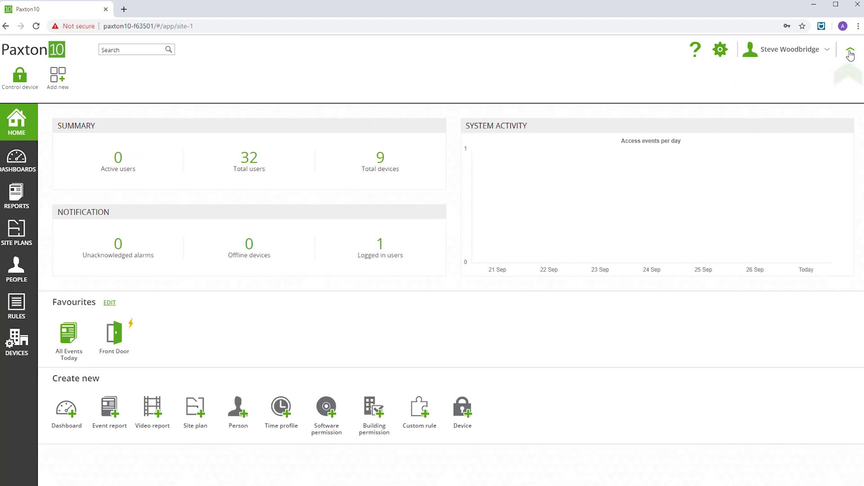
{"action": "left_click", "coordinate": [850, 51]}
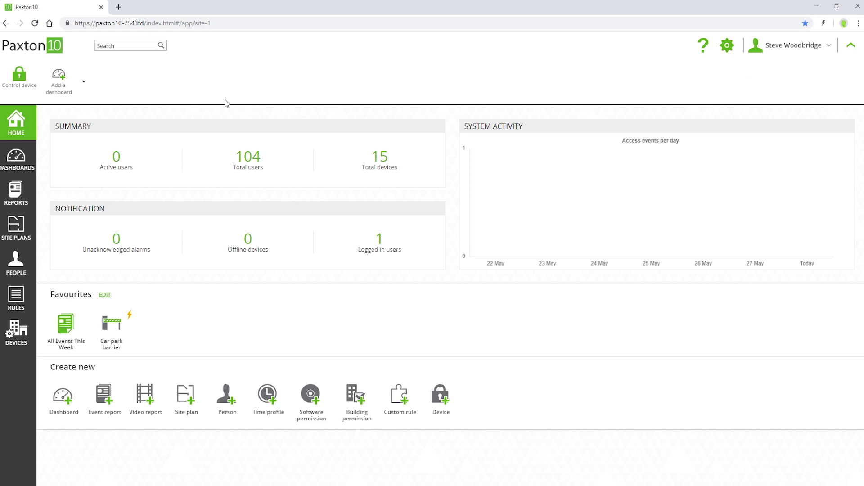
{"action": "left_click", "coordinate": [12, 303]}
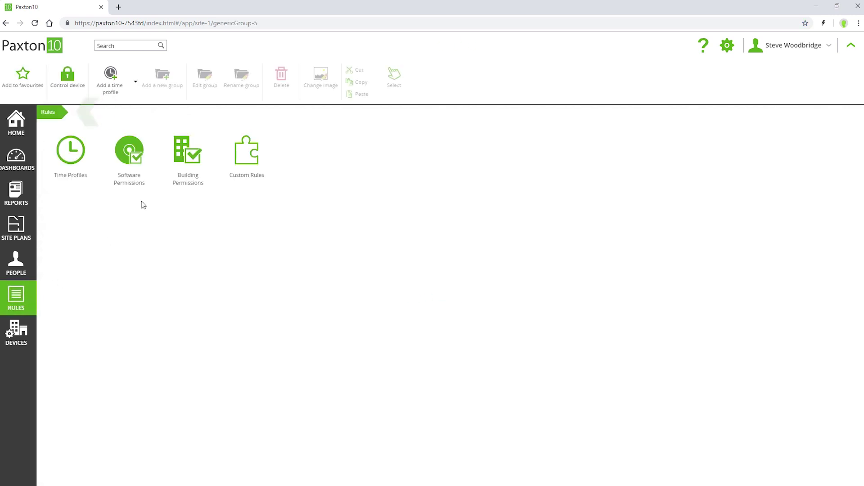
{"action": "left_click", "coordinate": [188, 156]}
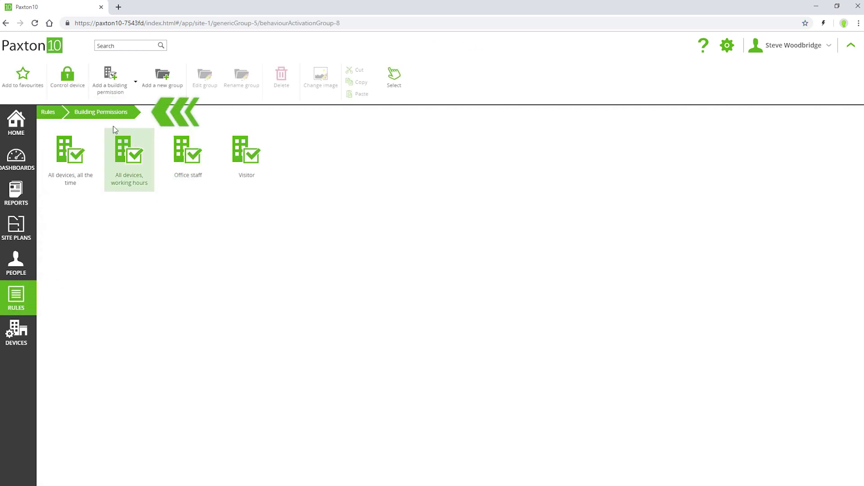
{"action": "left_click", "coordinate": [53, 115]}
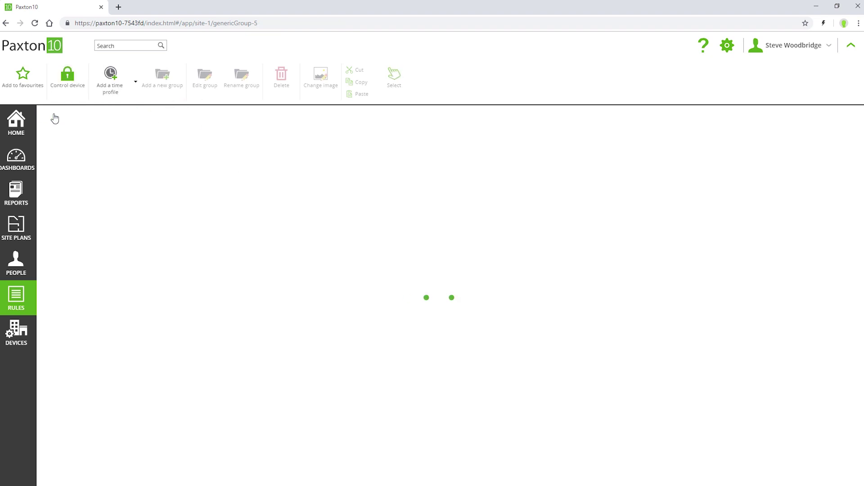
{"action": "left_click", "coordinate": [16, 123]}
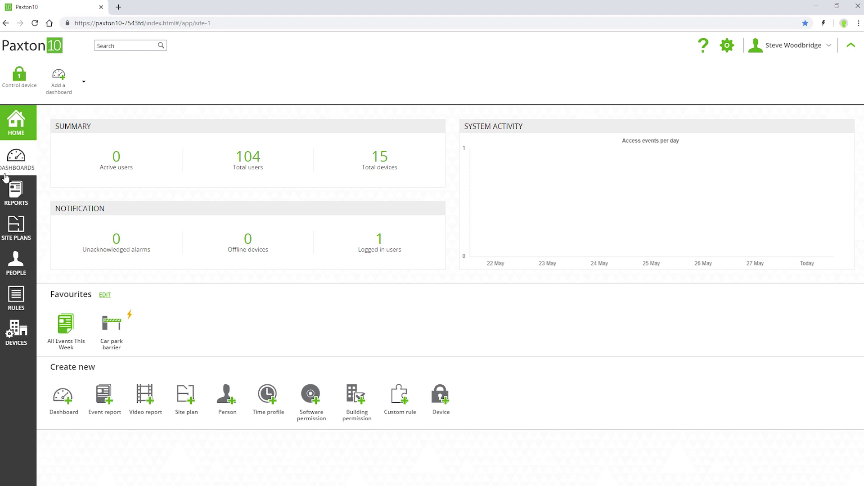
In People, create a new group named IT.
{"action": "left_click", "coordinate": [15, 267]}
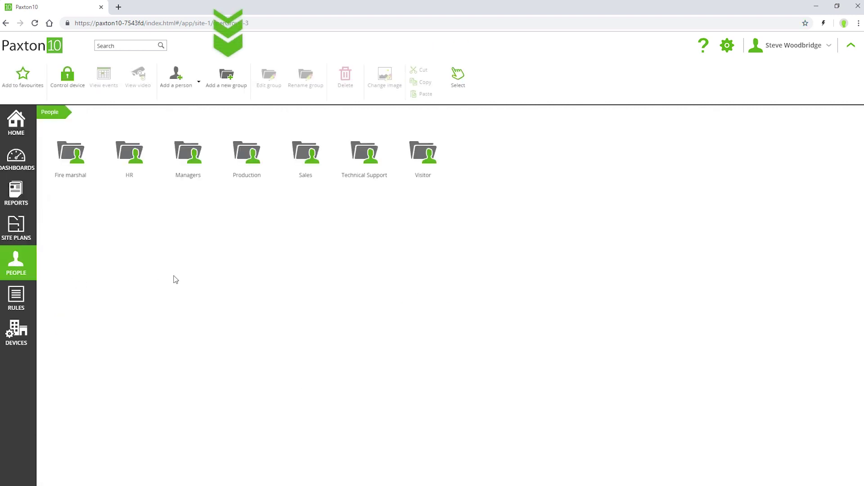
{"action": "left_click", "coordinate": [228, 80]}
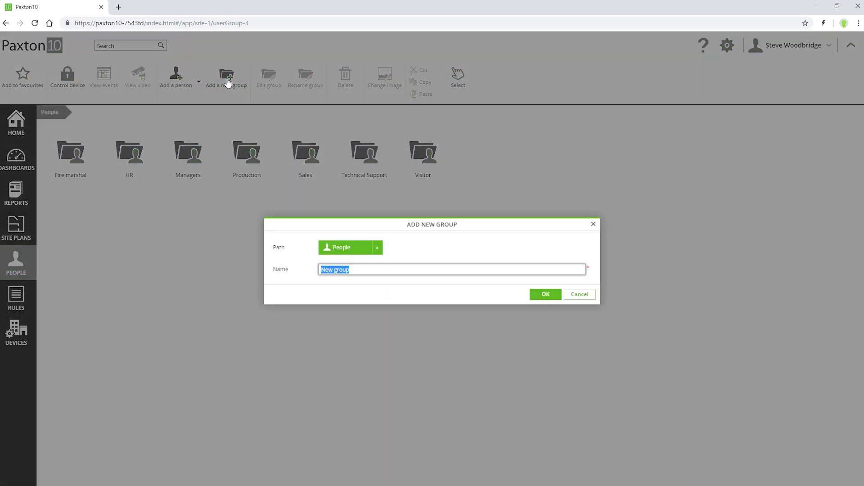
{"action": "key", "text": "BackSpace"}
{"action": "key", "text": "Return"}
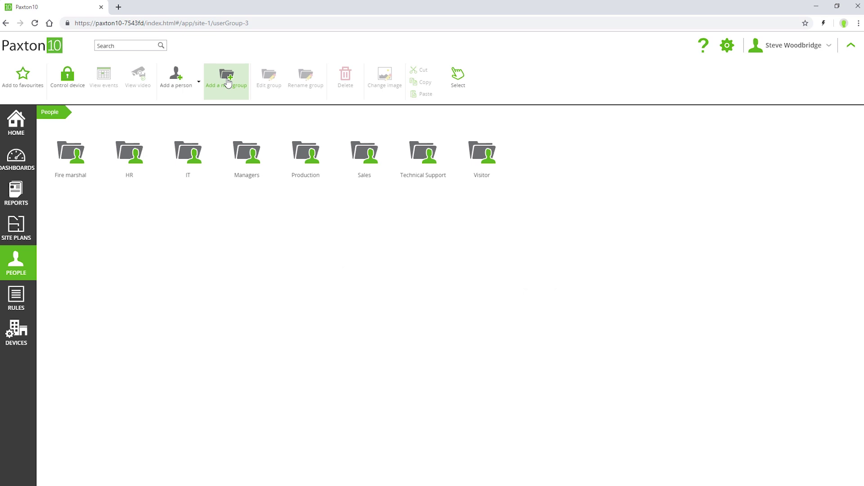
Create a second group, IT Support, and drag it inside the IT group.
{"action": "left_click", "coordinate": [228, 80]}
{"action": "type", "text": "IT Support"}
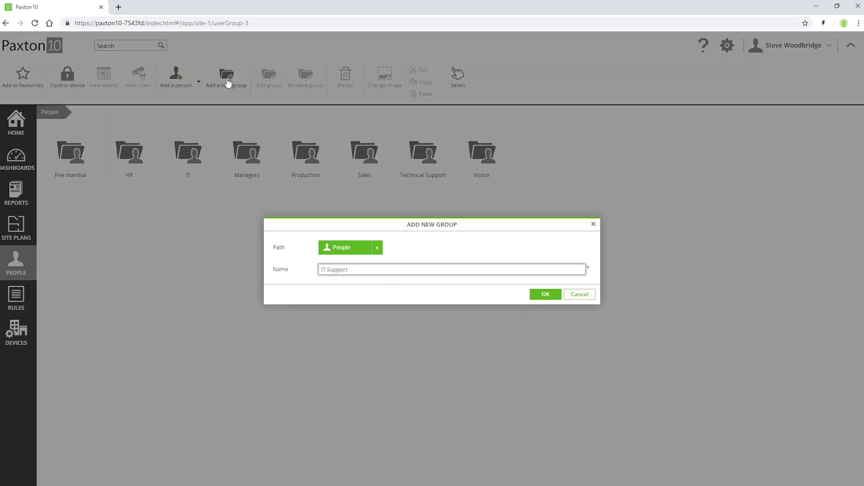
{"action": "key", "text": "Return"}
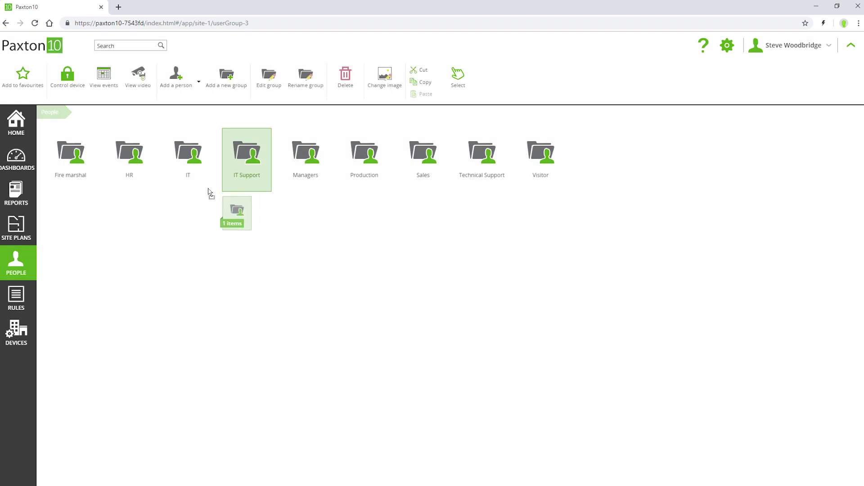
{"action": "left_click_drag", "start_coordinate": [245, 169], "coordinate": [188, 158]}
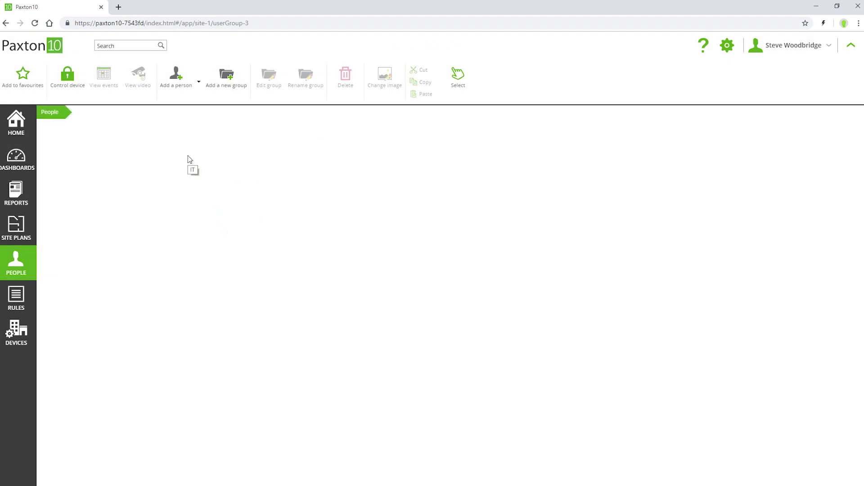
Check the IT group's contents, go back to People and open the Sales group.
{"action": "double_click", "coordinate": [188, 158]}
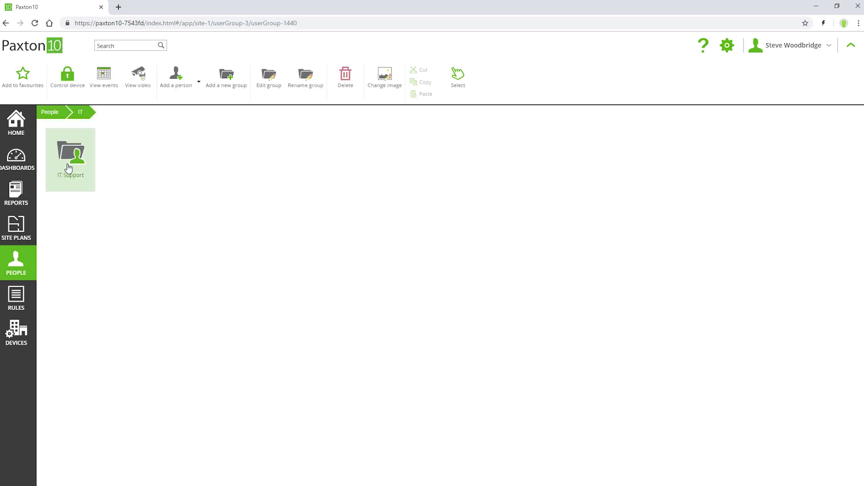
{"action": "left_click", "coordinate": [50, 112]}
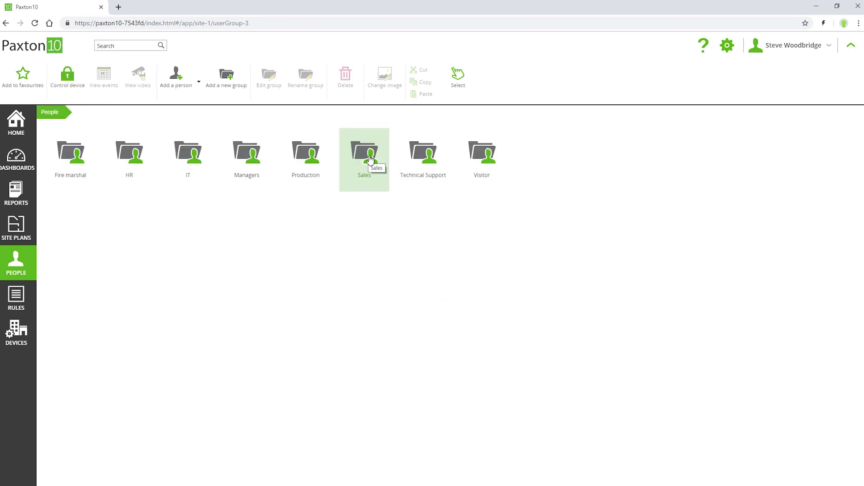
{"action": "double_click", "coordinate": [369, 162]}
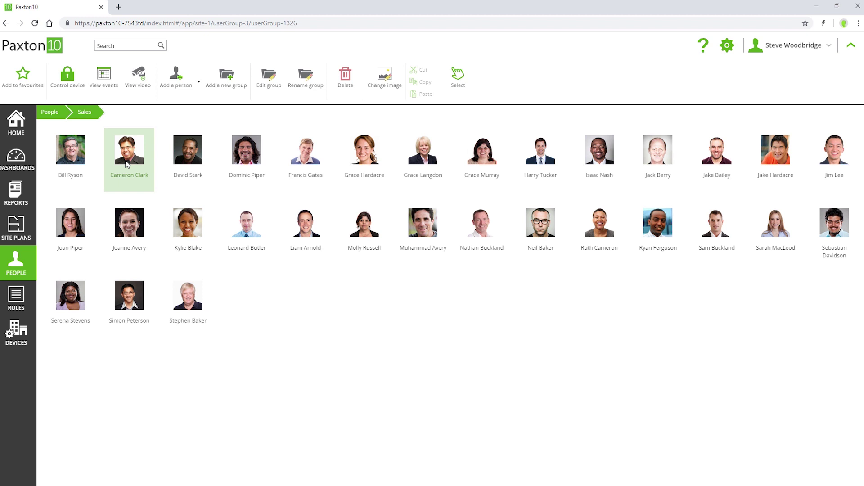
{"action": "left_click_drag", "start_coordinate": [126, 163], "coordinate": [49, 115]}
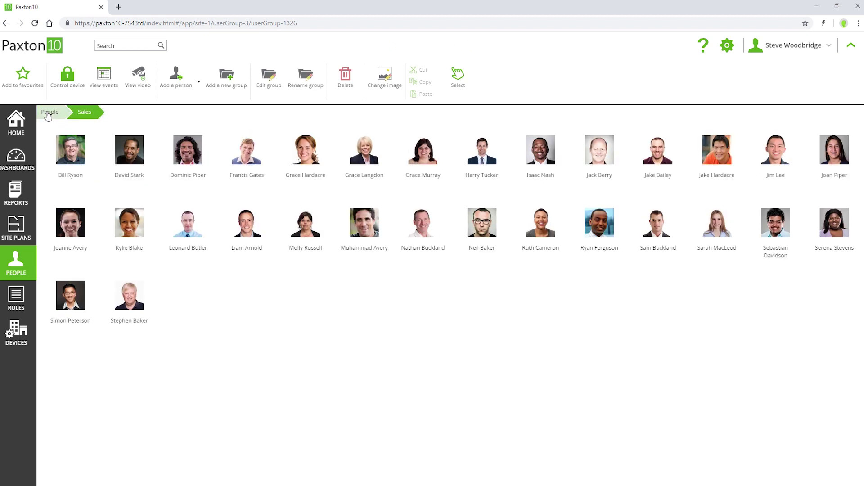
{"action": "left_click", "coordinate": [48, 114]}
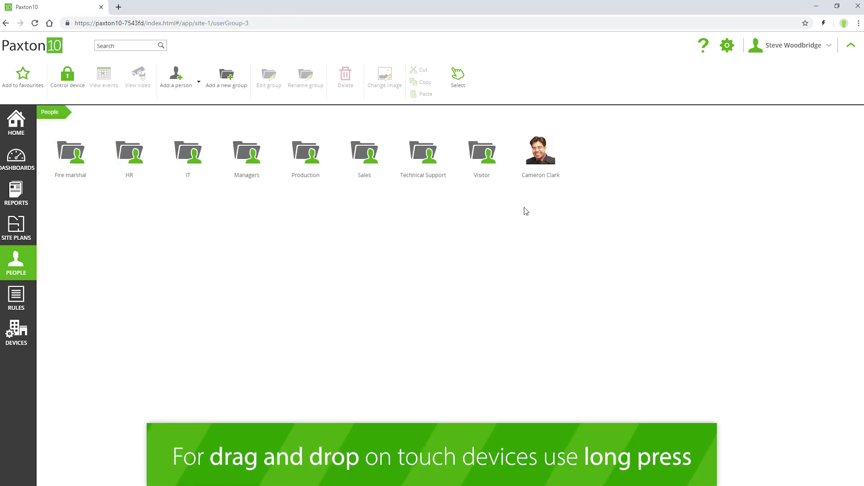
{"action": "left_click_drag", "start_coordinate": [538, 157], "coordinate": [186, 152]}
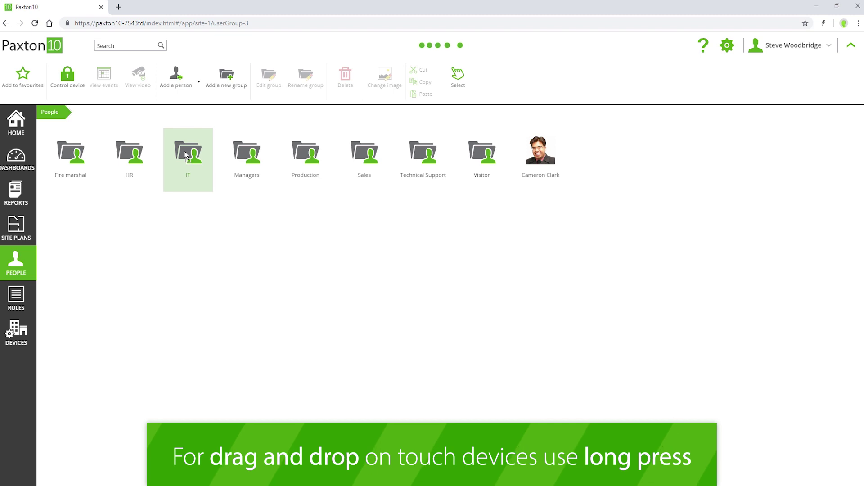
Confirm the person inside IT, view their right-click actions, then go to the home dashboard.
{"action": "double_click", "coordinate": [186, 154]}
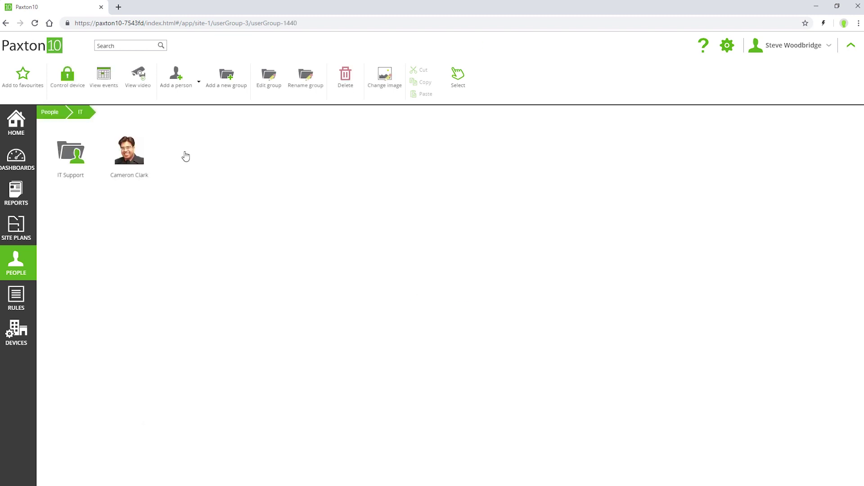
{"action": "left_click", "coordinate": [143, 168]}
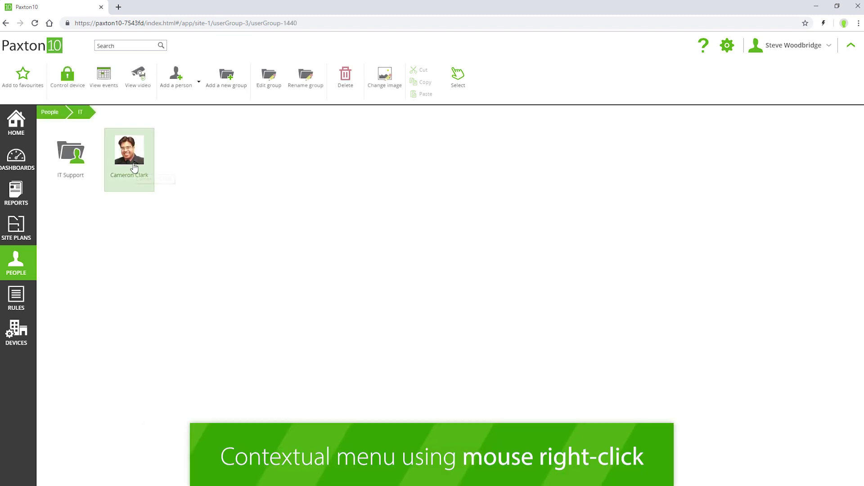
{"action": "right_click", "coordinate": [134, 165]}
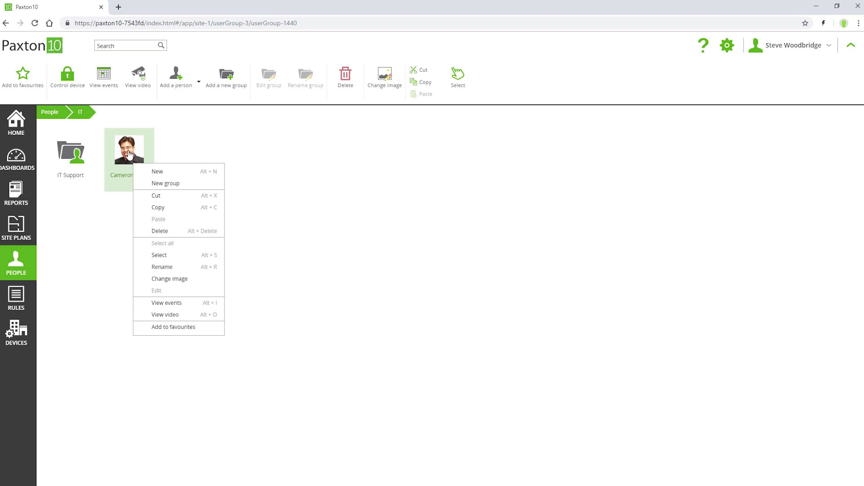
{"action": "left_click", "coordinate": [31, 124]}
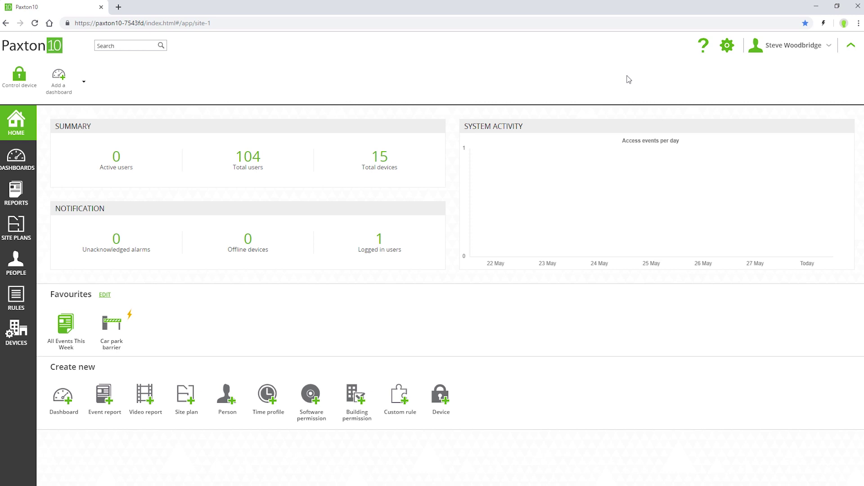
{"action": "left_click", "coordinate": [705, 45]}
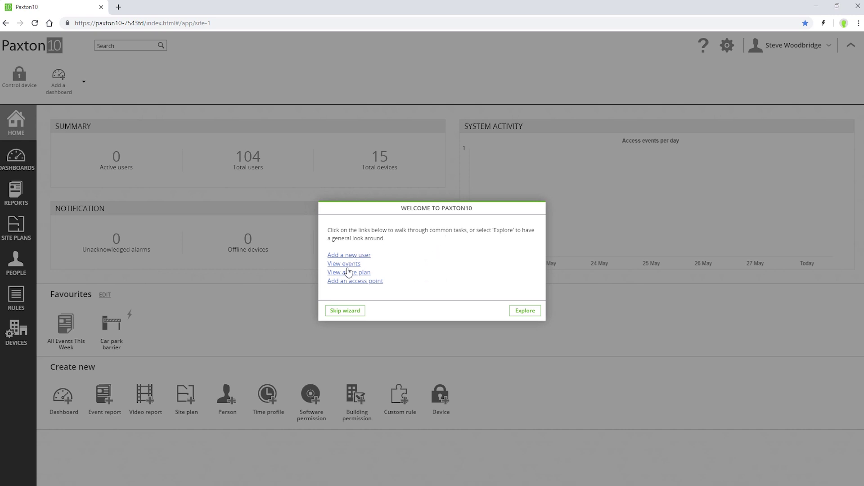
{"action": "left_click", "coordinate": [343, 311]}
{"action": "left_click", "coordinate": [511, 296]}
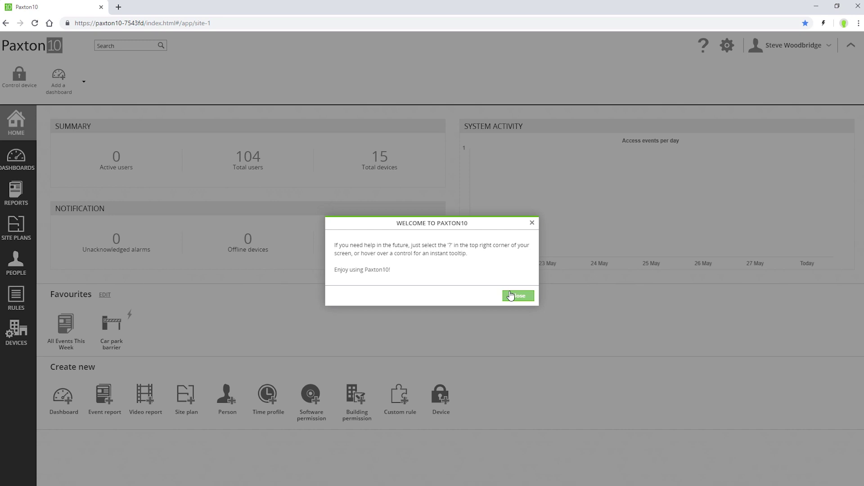
{"action": "left_click", "coordinate": [512, 296]}
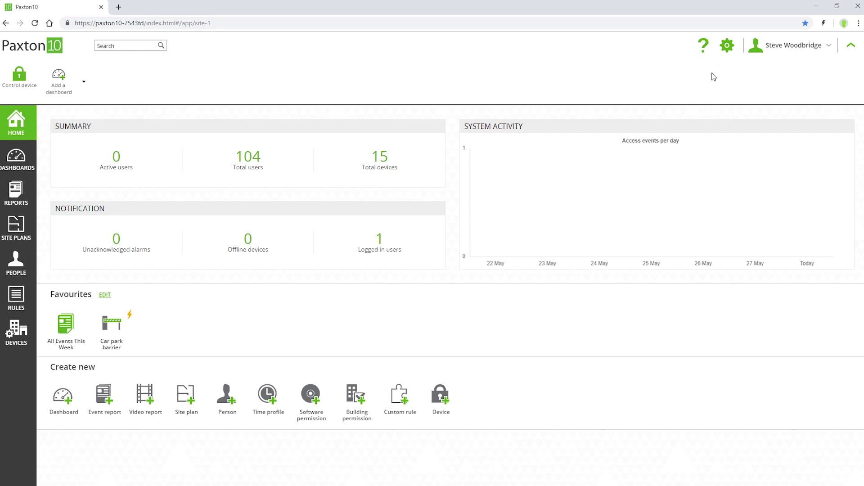
View the system Options window and cancel it without changes.
{"action": "left_click", "coordinate": [728, 47]}
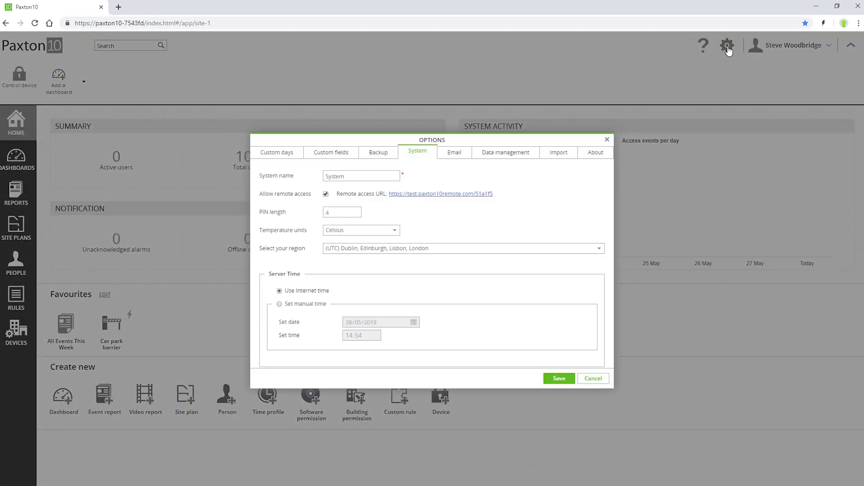
{"action": "left_click", "coordinate": [600, 383]}
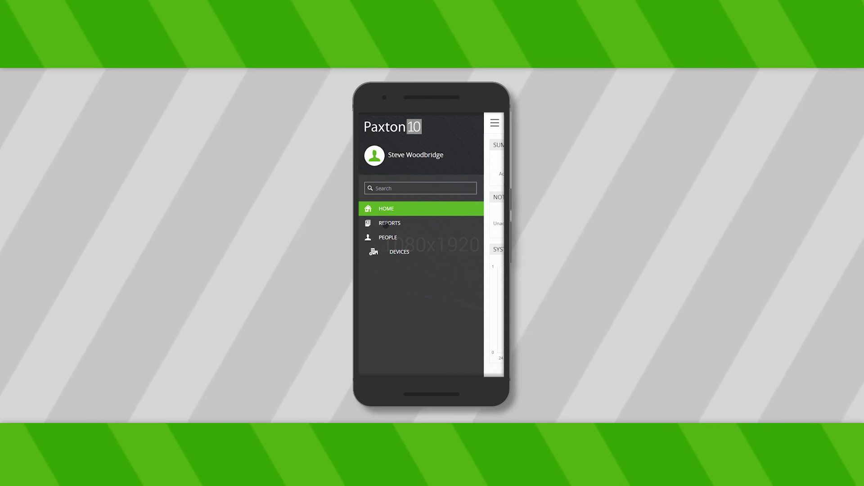
On the mobile layout, view the All Events This Week report, then go to the People page.
{"action": "left_click", "coordinate": [386, 224]}
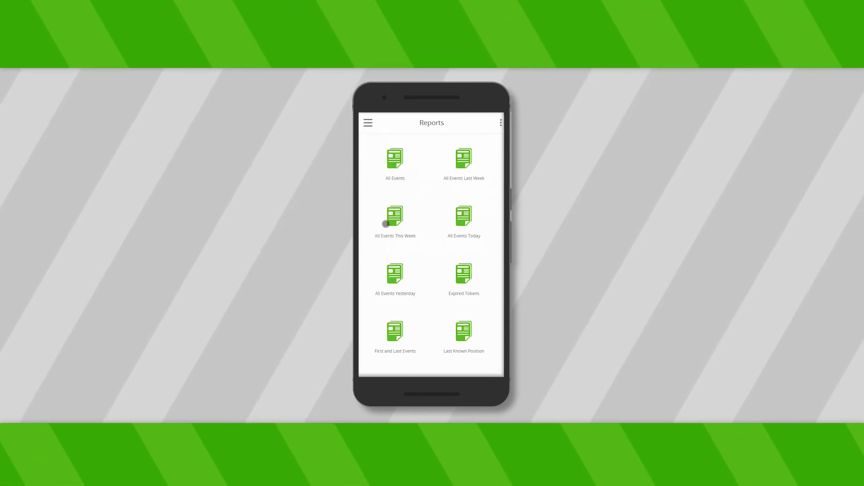
{"action": "left_click", "coordinate": [386, 222]}
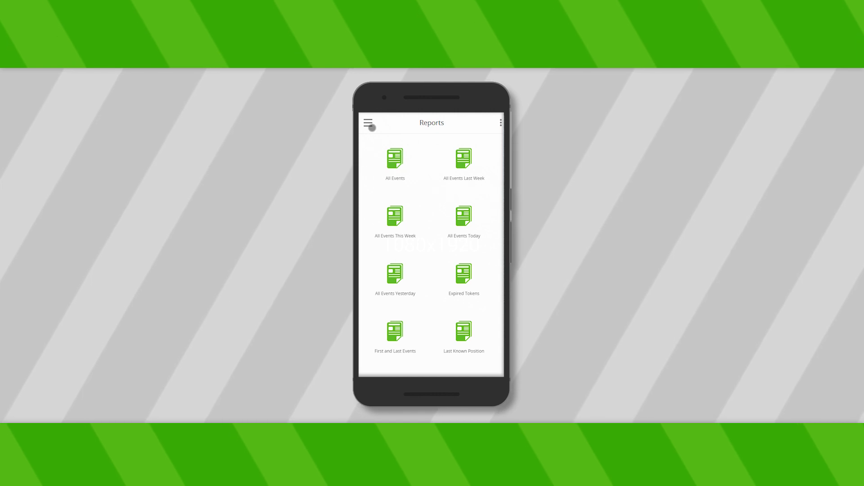
{"action": "left_click", "coordinate": [368, 124]}
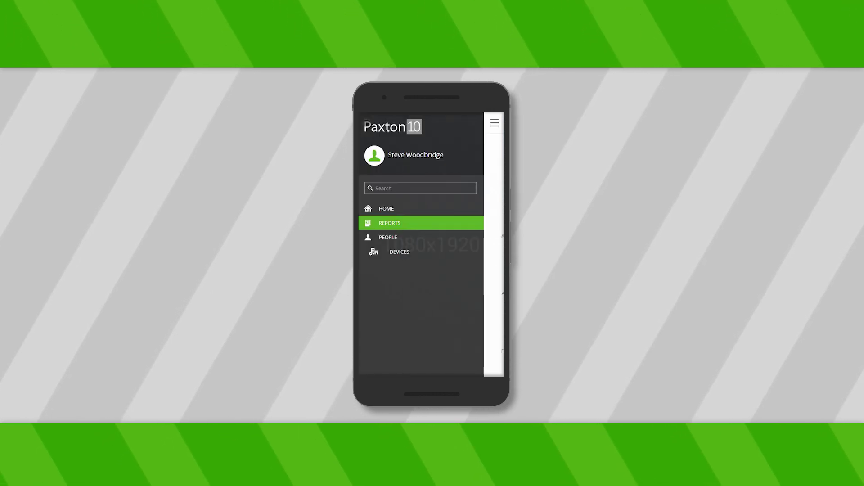
{"action": "left_click", "coordinate": [384, 238]}
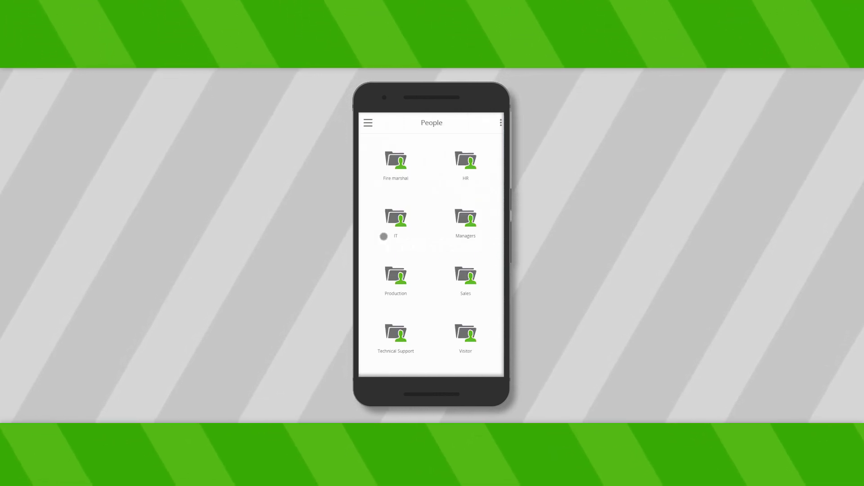
{"action": "left_click", "coordinate": [472, 159]}
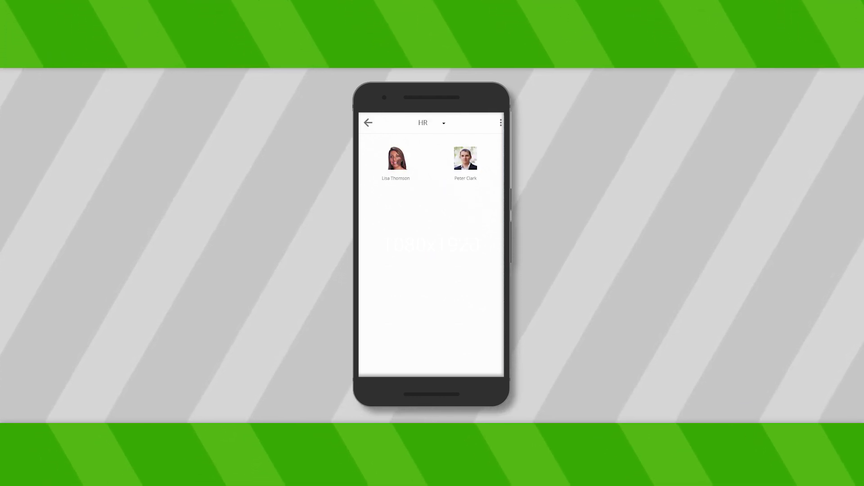
{"action": "left_click", "coordinate": [400, 162]}
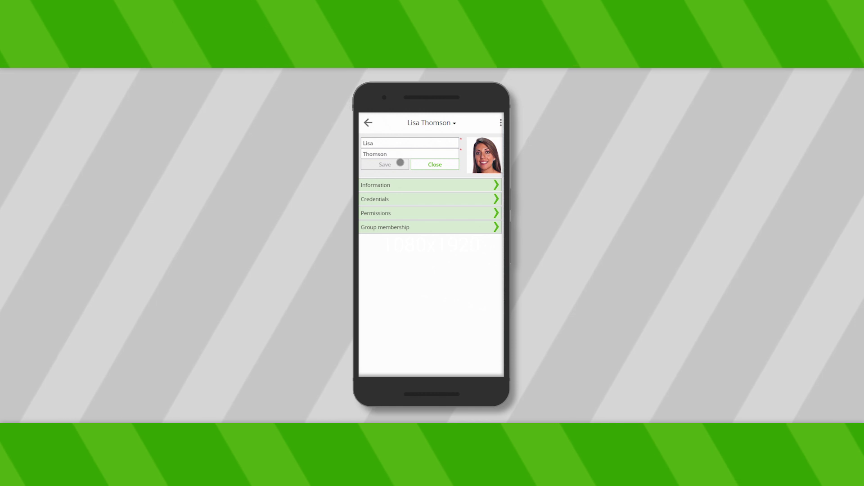
{"action": "left_click", "coordinate": [385, 186]}
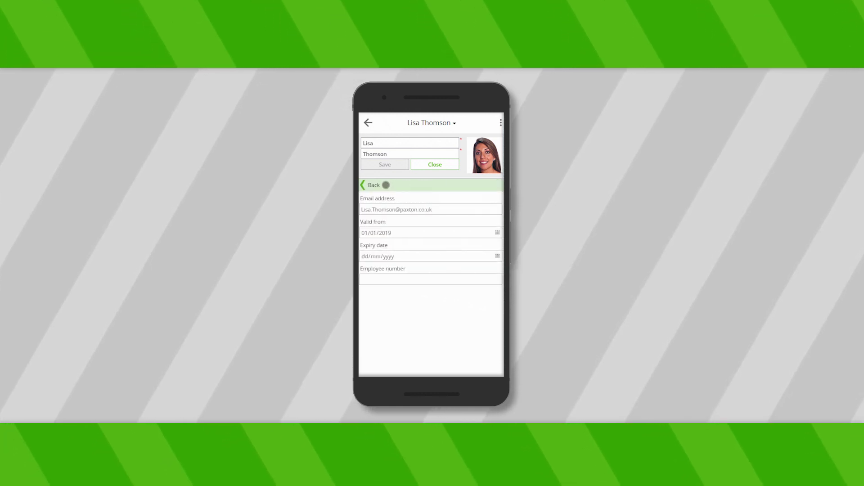
{"action": "left_click", "coordinate": [370, 185]}
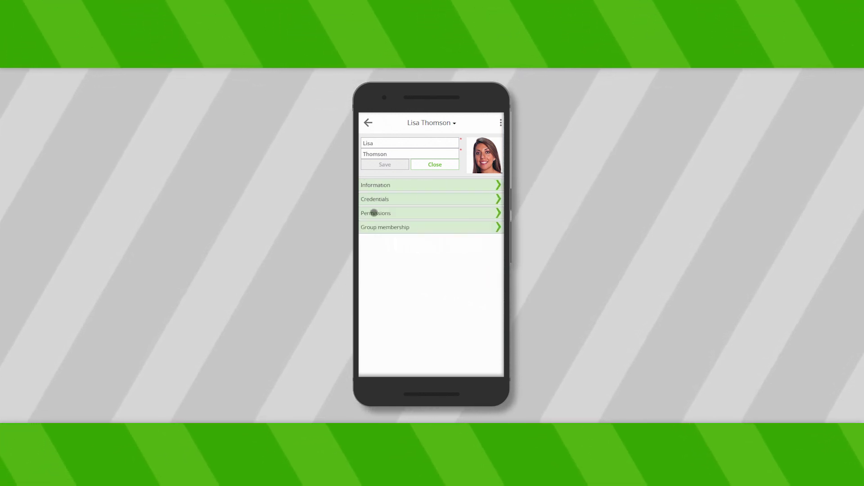
{"action": "left_click", "coordinate": [373, 212]}
{"action": "left_click", "coordinate": [367, 258]}
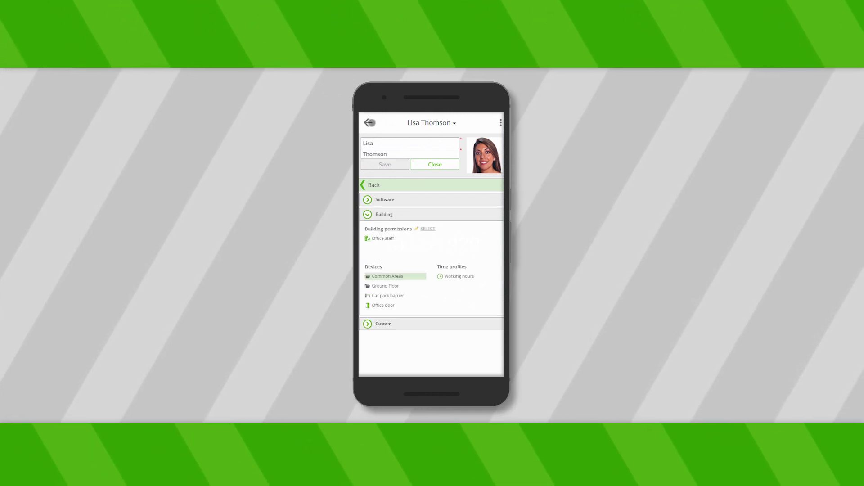
Return to People and bring up its actions list for favourites, devices, reports and people.
{"action": "left_click", "coordinate": [368, 123]}
{"action": "left_click", "coordinate": [368, 123]}
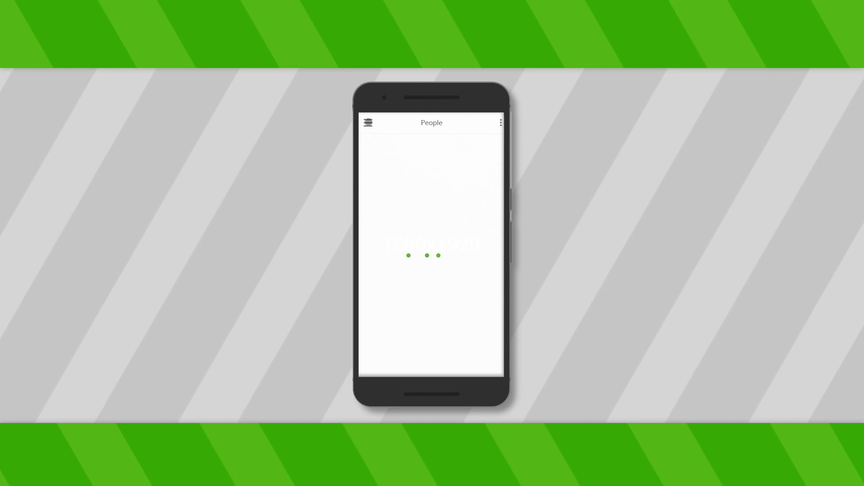
{"action": "left_click", "coordinate": [500, 122]}
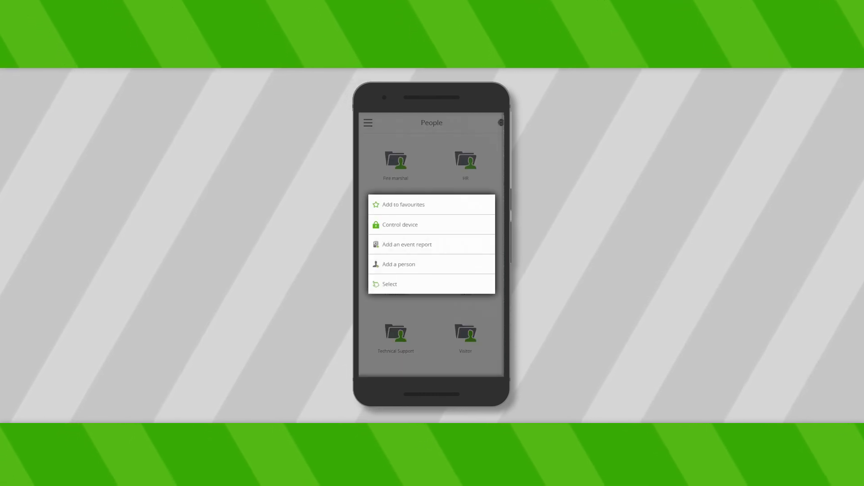